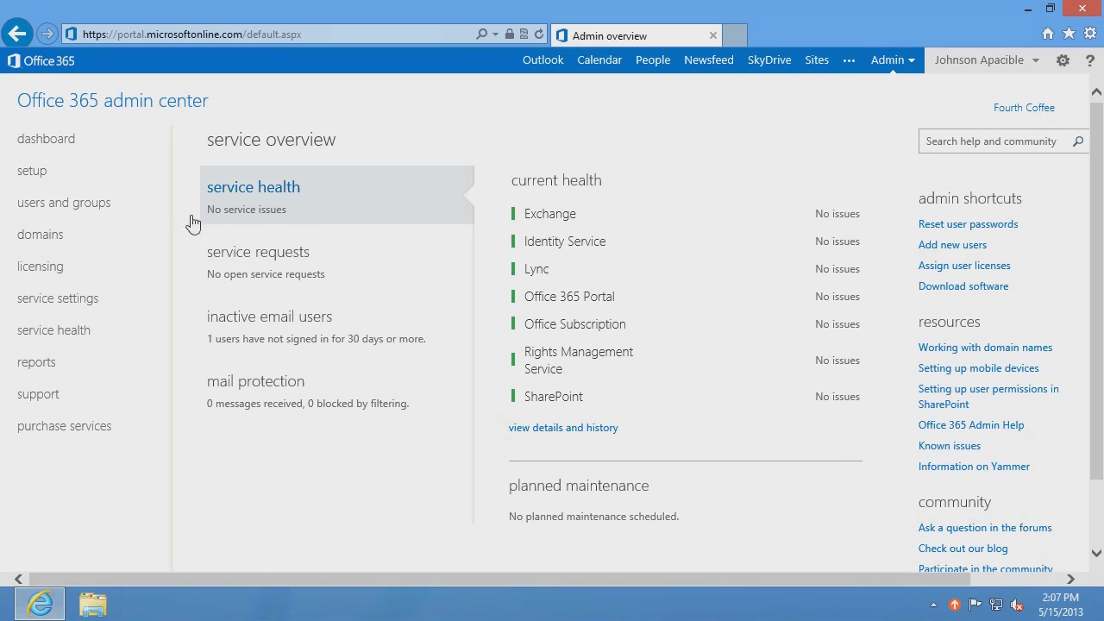
- Select the efourthcoffee.info domain on the Domains page and start troubleshooting it
left_click(74, 235)
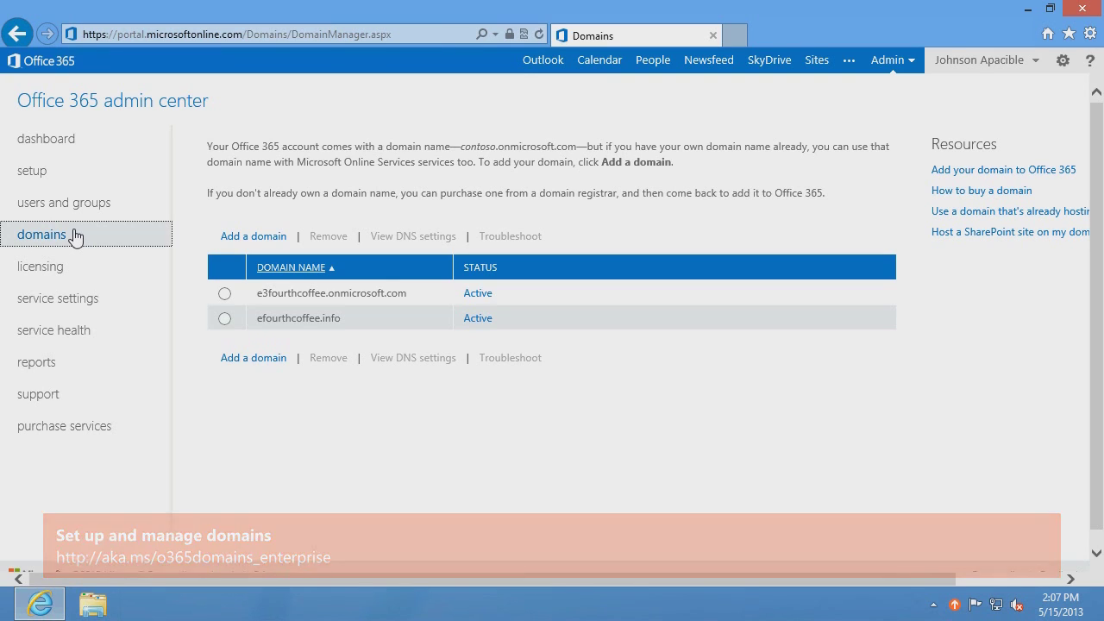
left_click(224, 318)
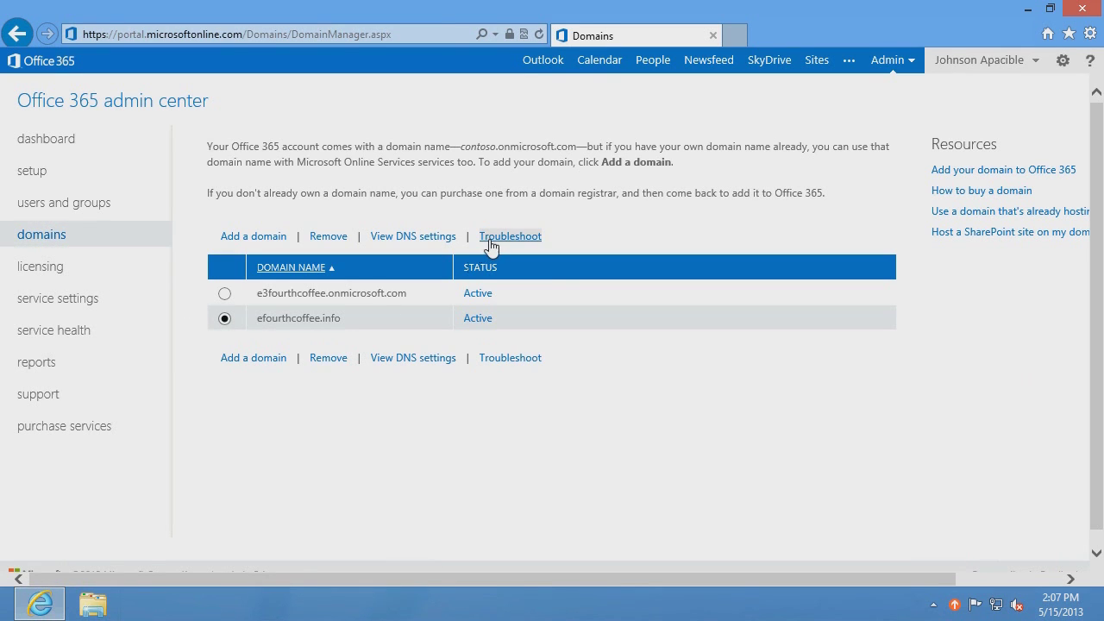
left_click(490, 237)
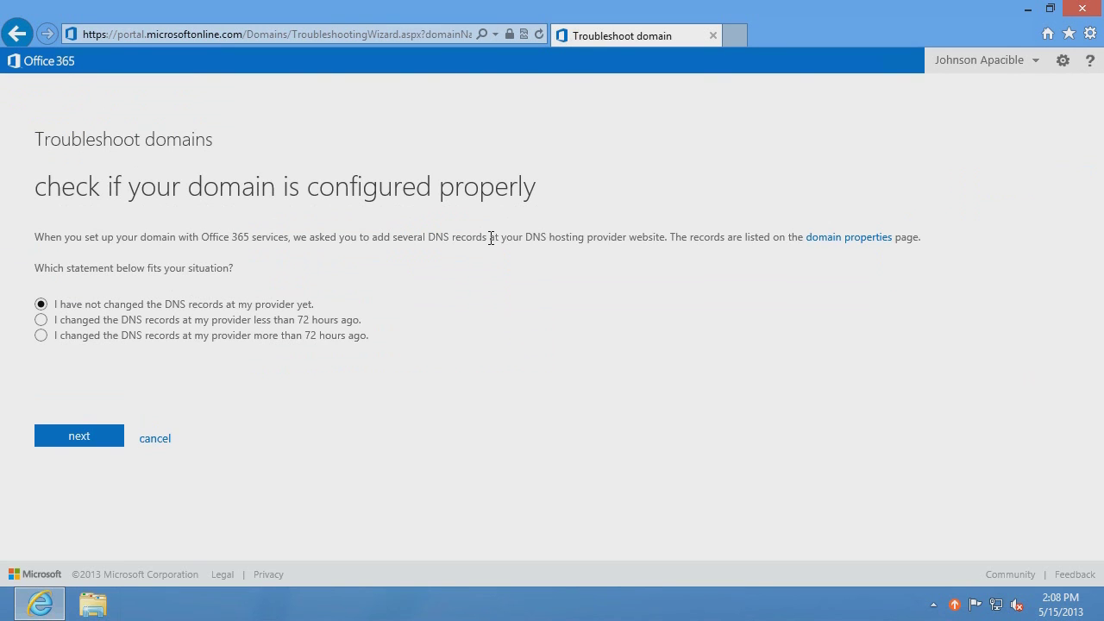
- Run the domain check for records changed over 72 hours ago and open DNS-record help
left_click(41, 336)
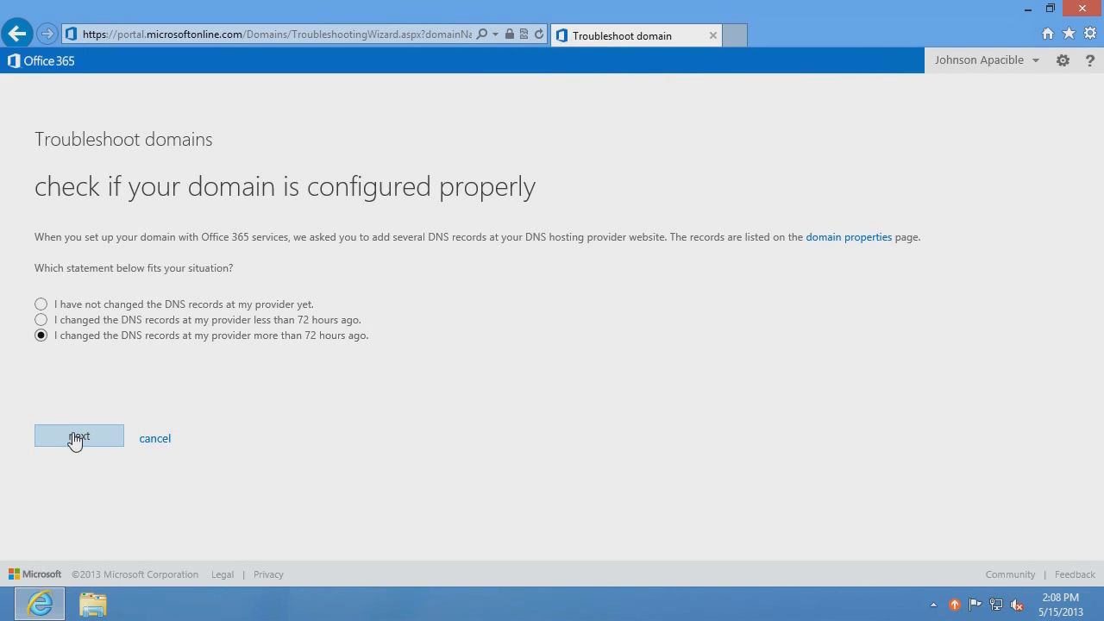
left_click(74, 438)
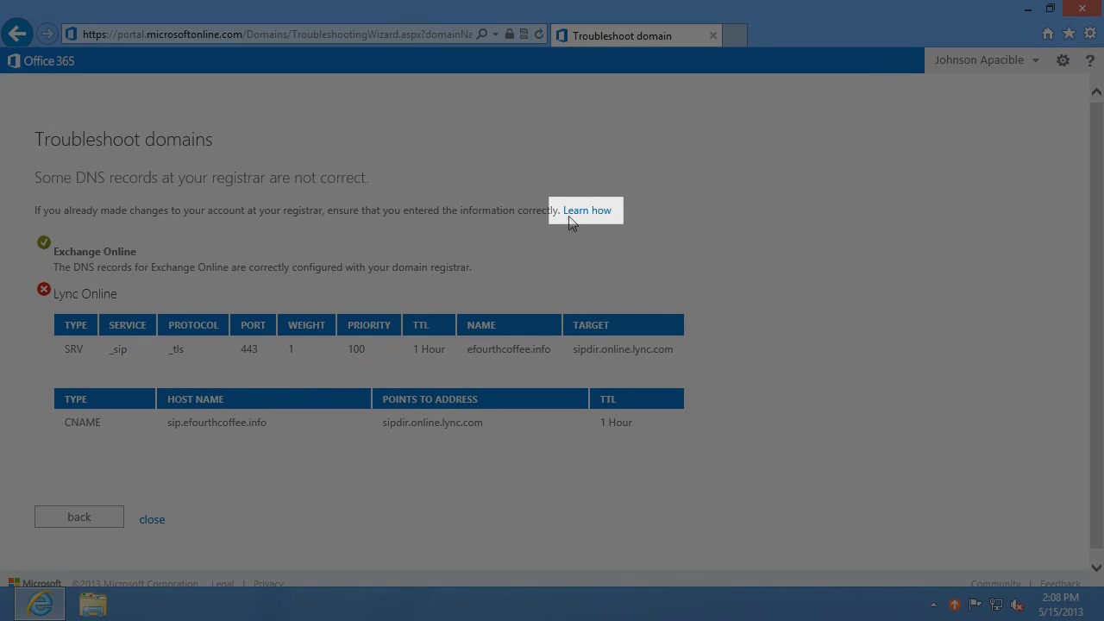
left_click(572, 213)
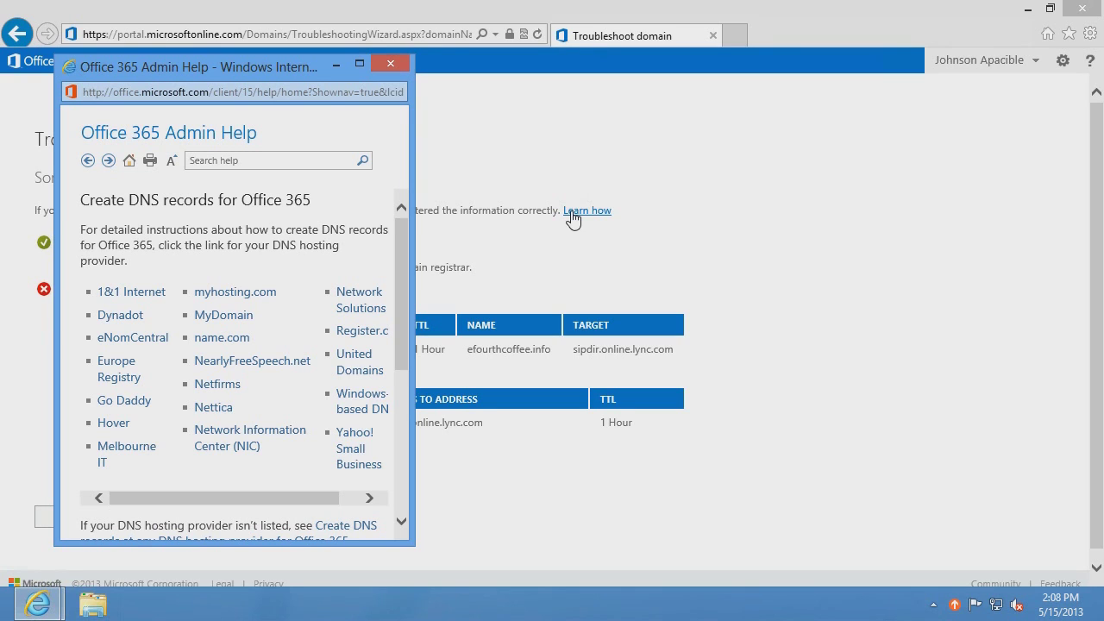
- Close the help and open the Office 365 Lync DNS test on testexchangeconnectivity.com
left_click(517, 185)
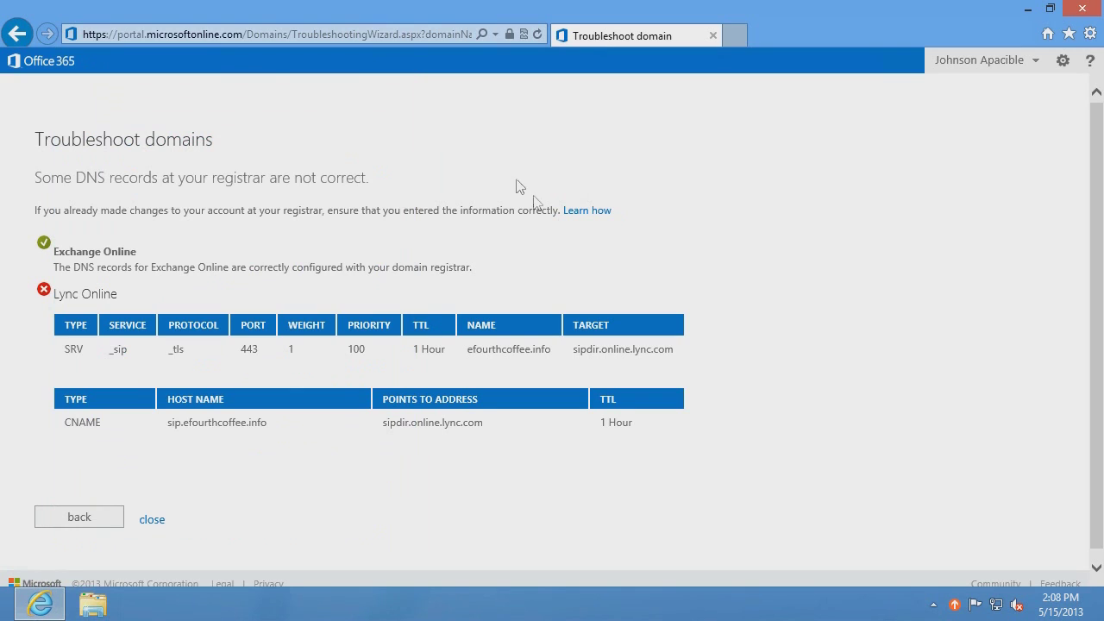
left_click(456, 36)
type("ht")
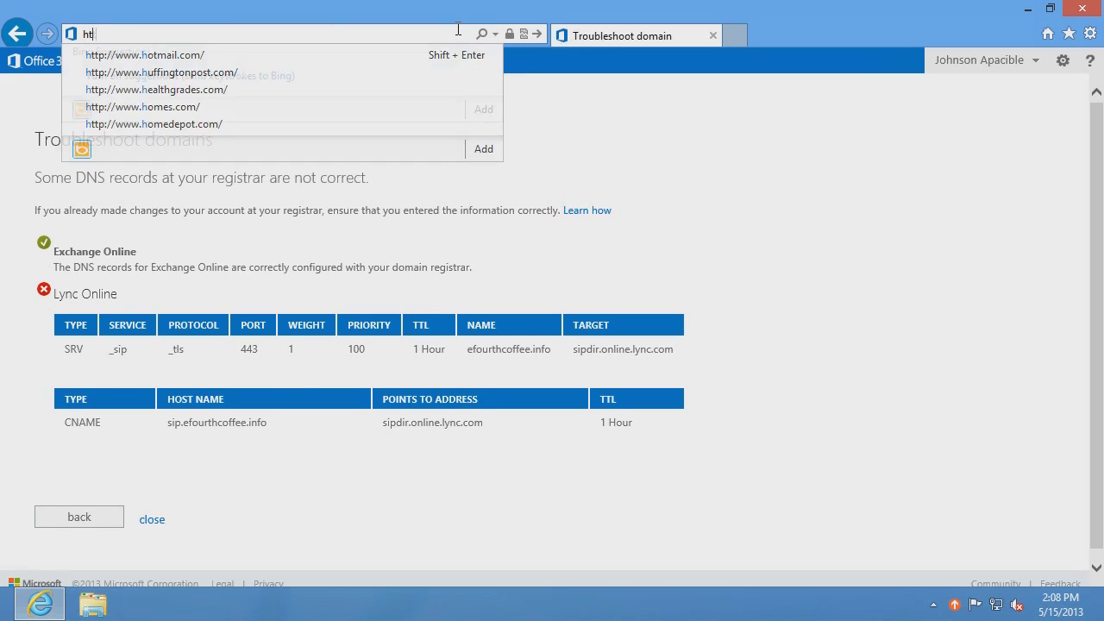
type("tps://")
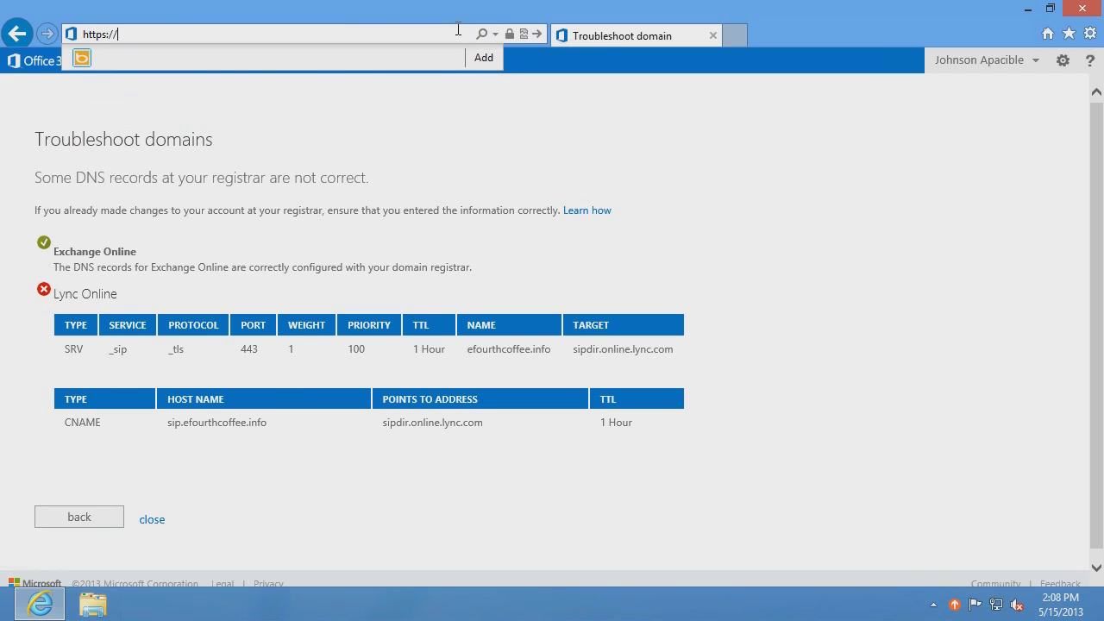
type("teste")
key("shift+Return")
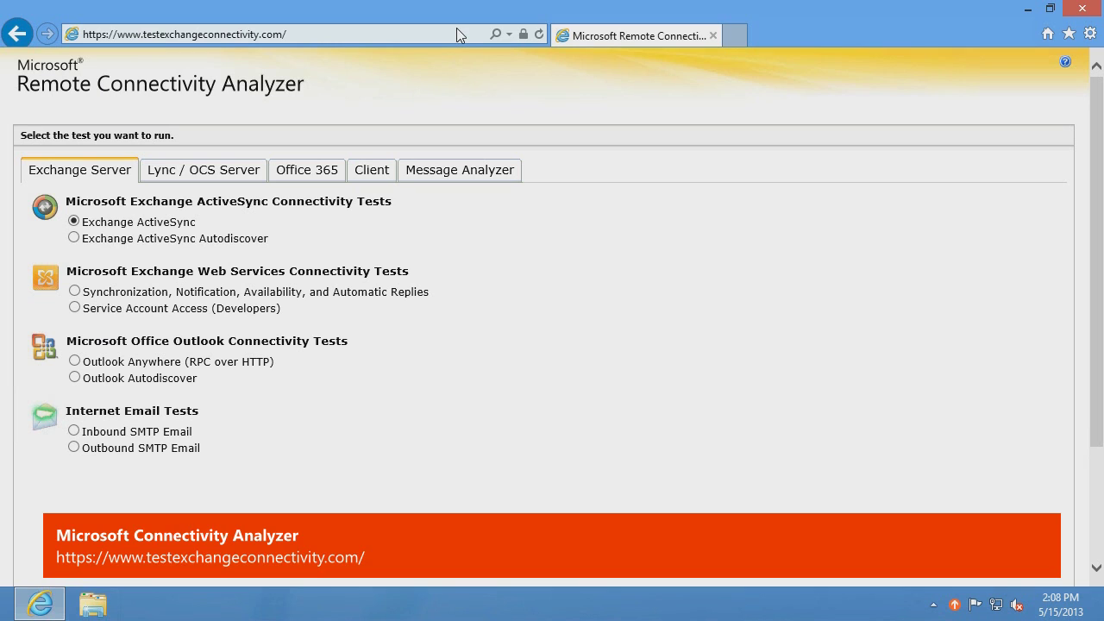
left_click(329, 169)
left_click(75, 238)
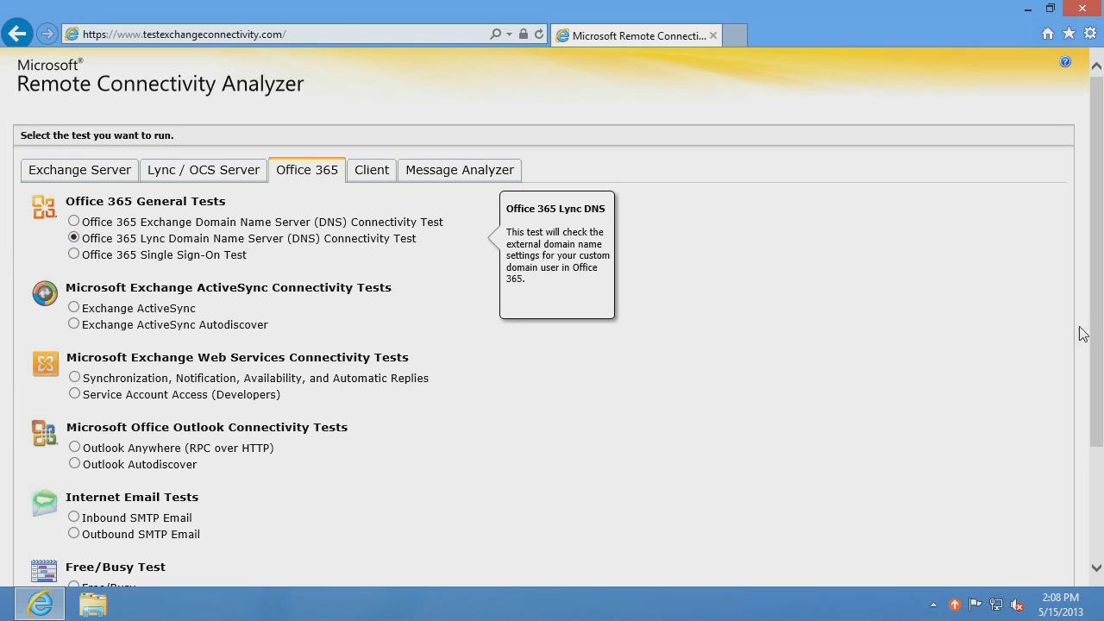
left_click_drag(1097, 328, 1096, 444)
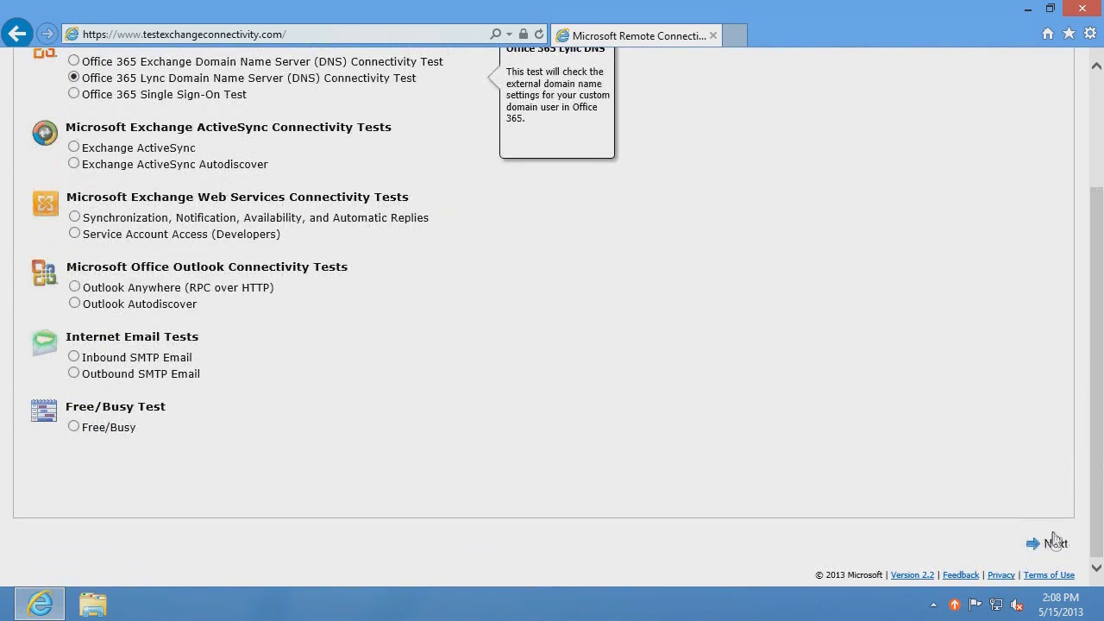
left_click(1054, 543)
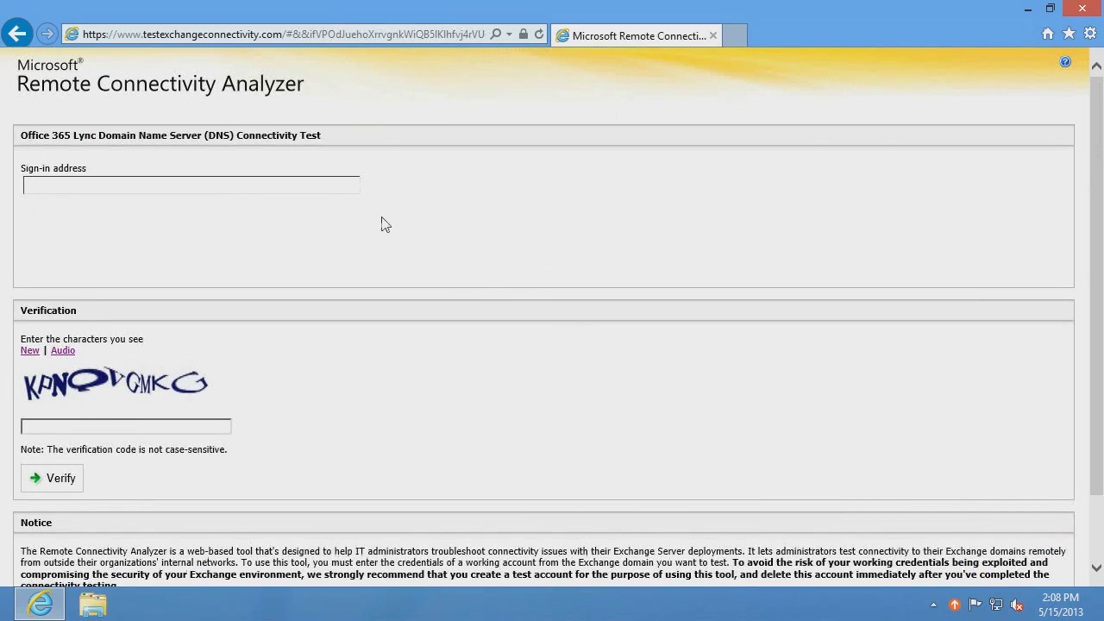
- Enter the user's efourthcoffee.info sign-in address and the captcha code, verify, and run the test
left_click(353, 186)
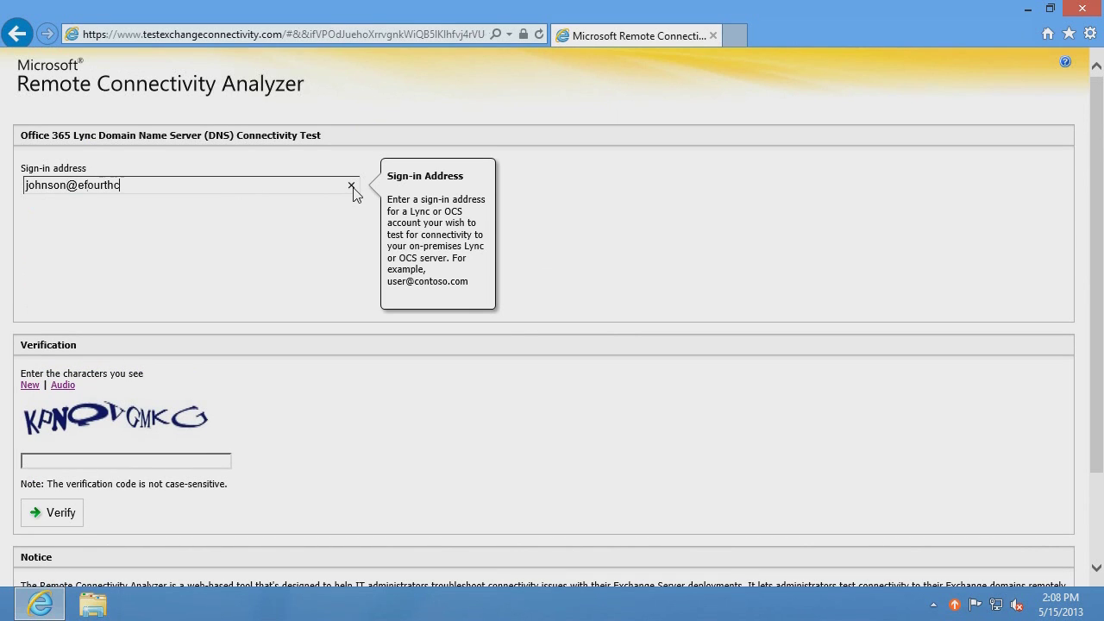
left_click(188, 459)
type("k")
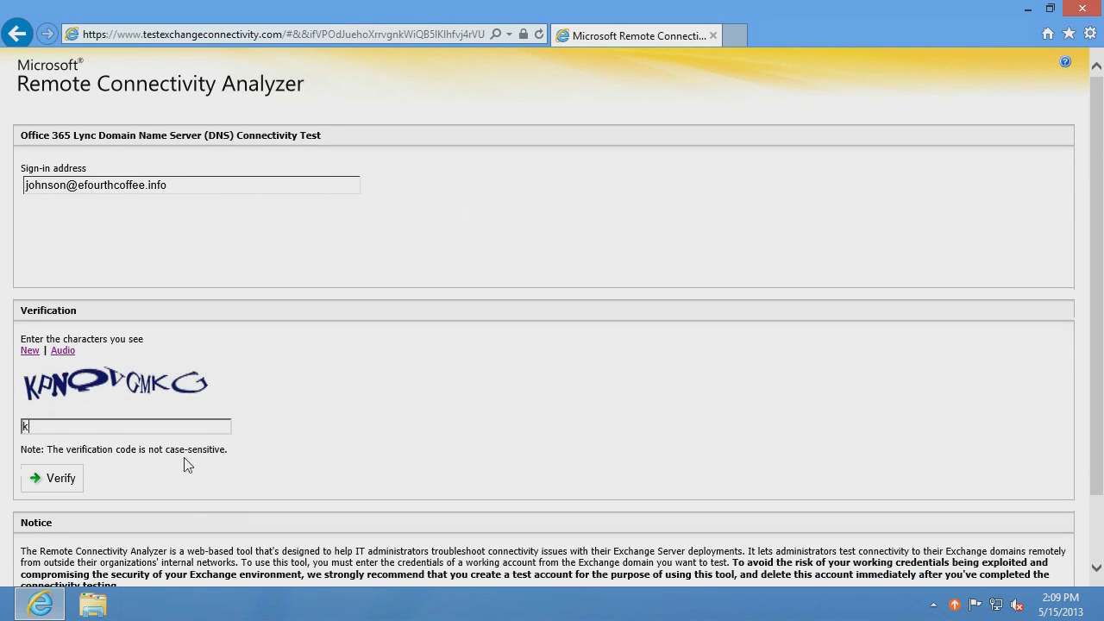
type("pnqvgmkg")
left_click(57, 477)
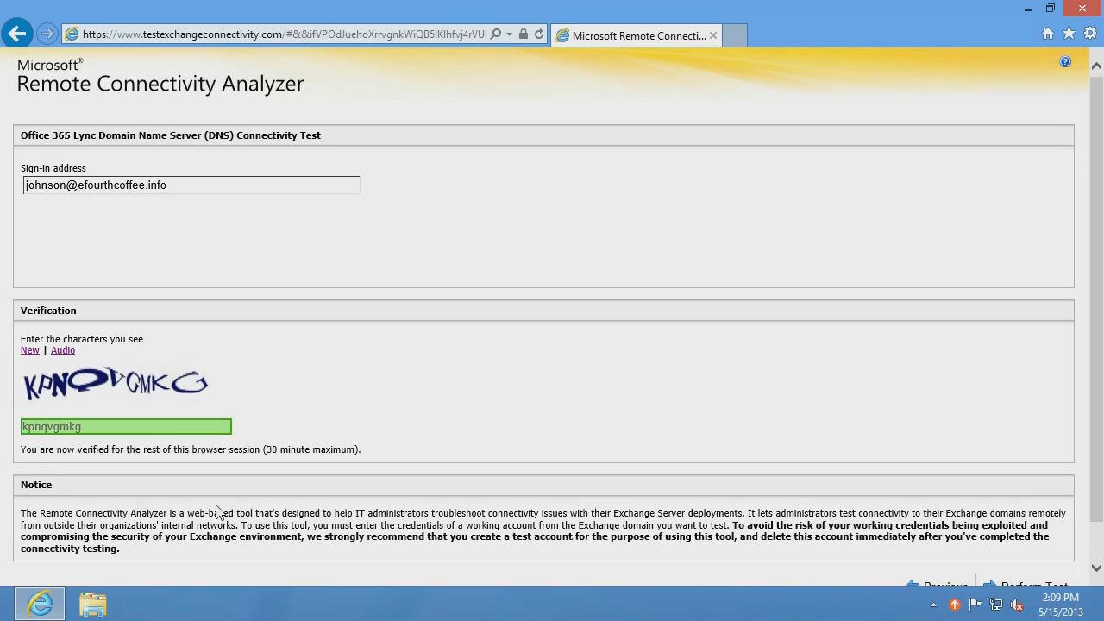
scroll(1094, 398, "down", 2)
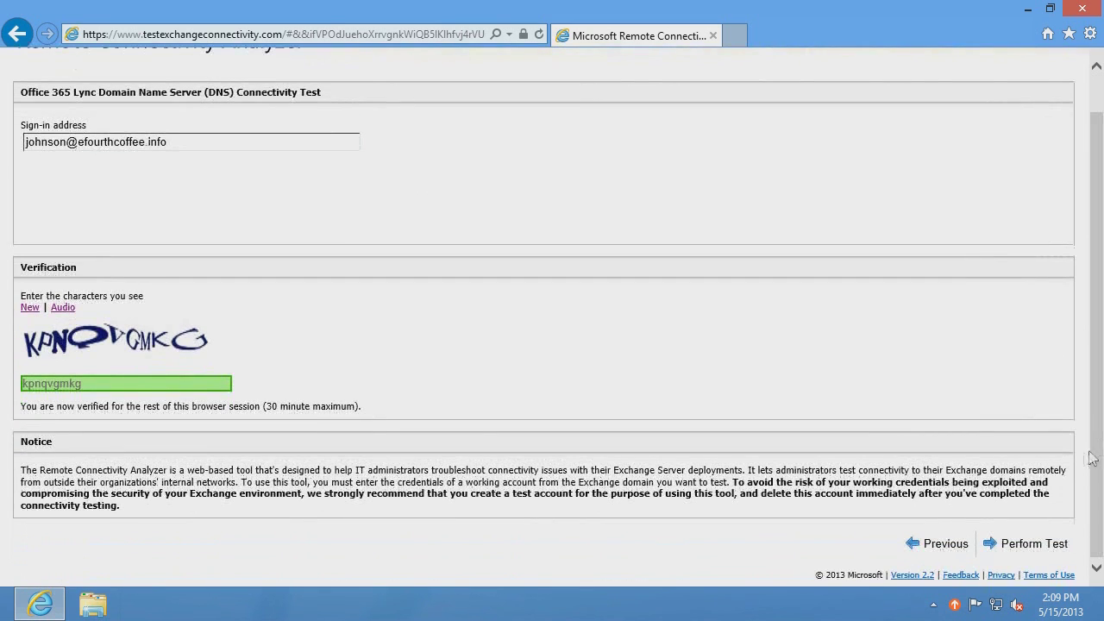
left_click(1050, 544)
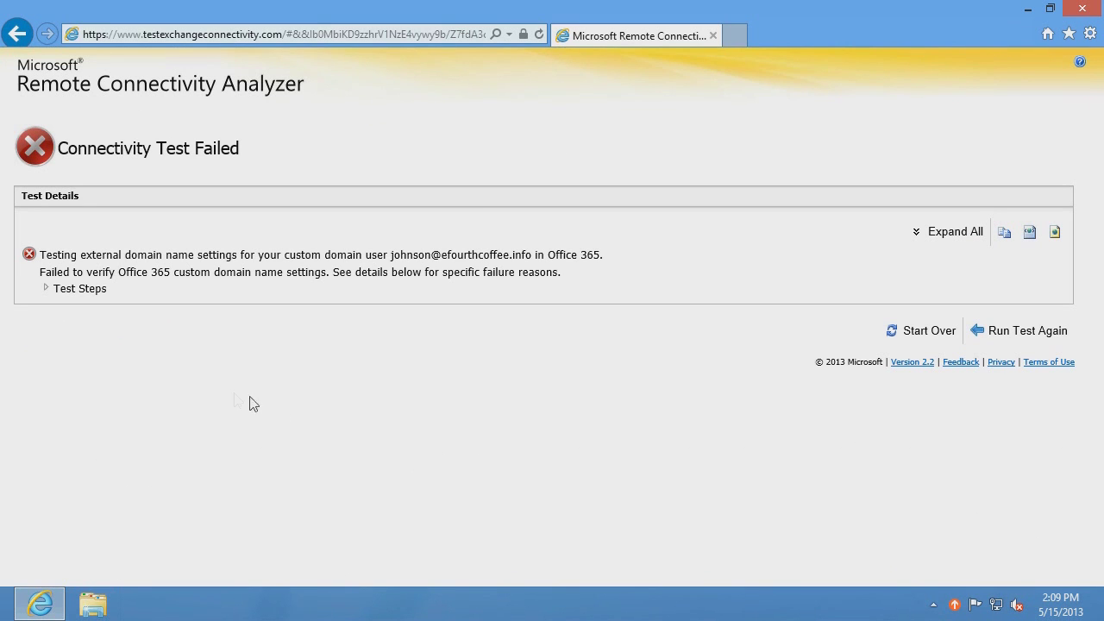
- Expand the test steps and the details of the failed _sip._tls SRV and sip CNAME checks
left_click(48, 289)
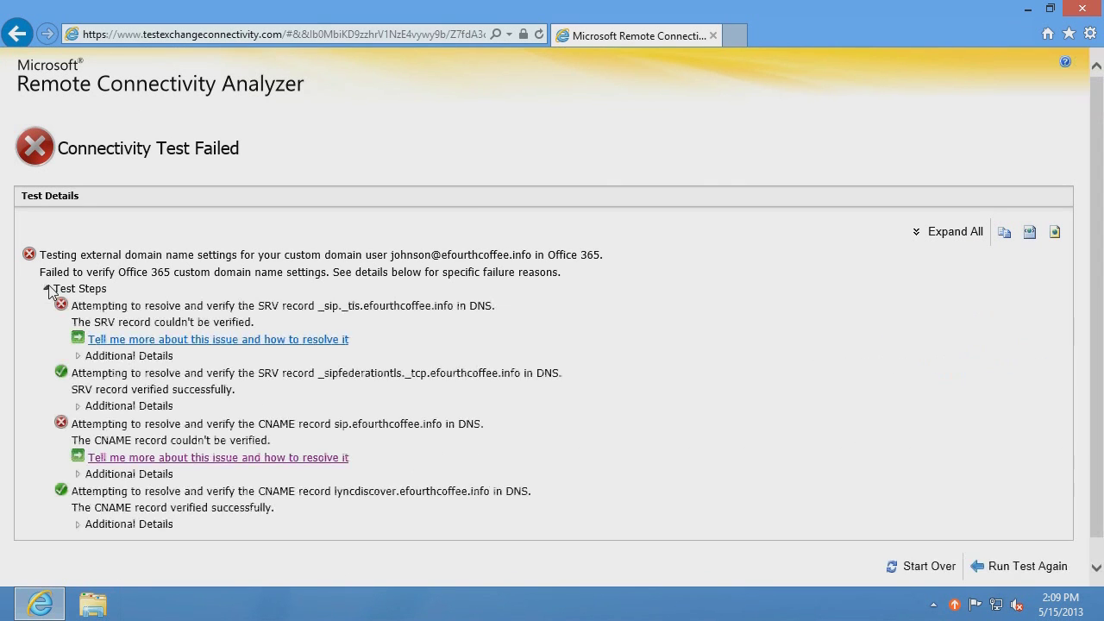
left_click(82, 358)
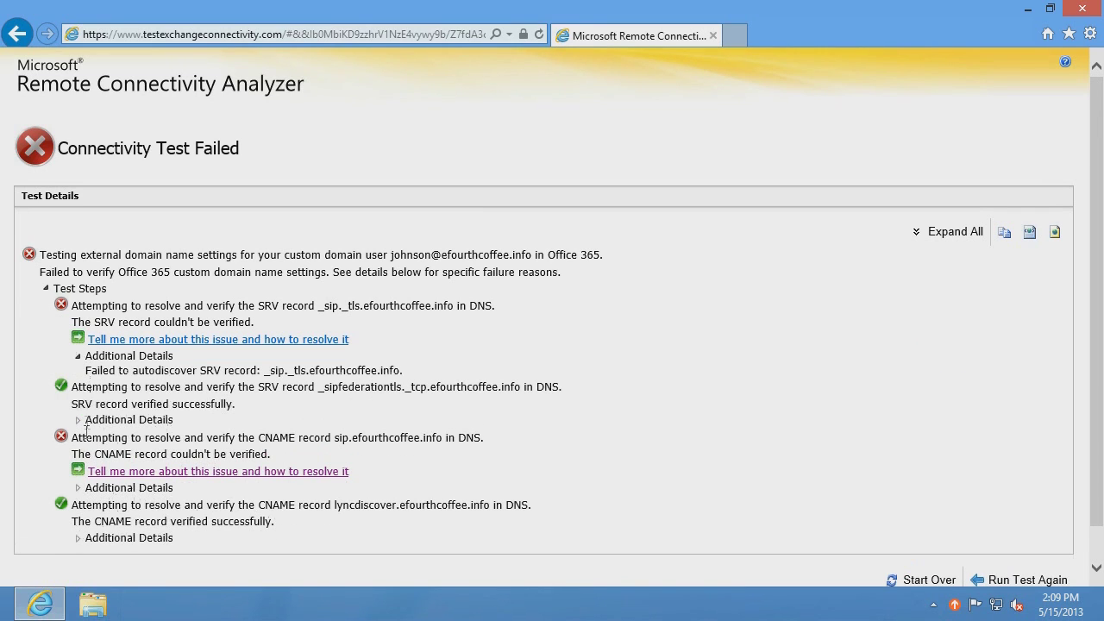
left_click(79, 489)
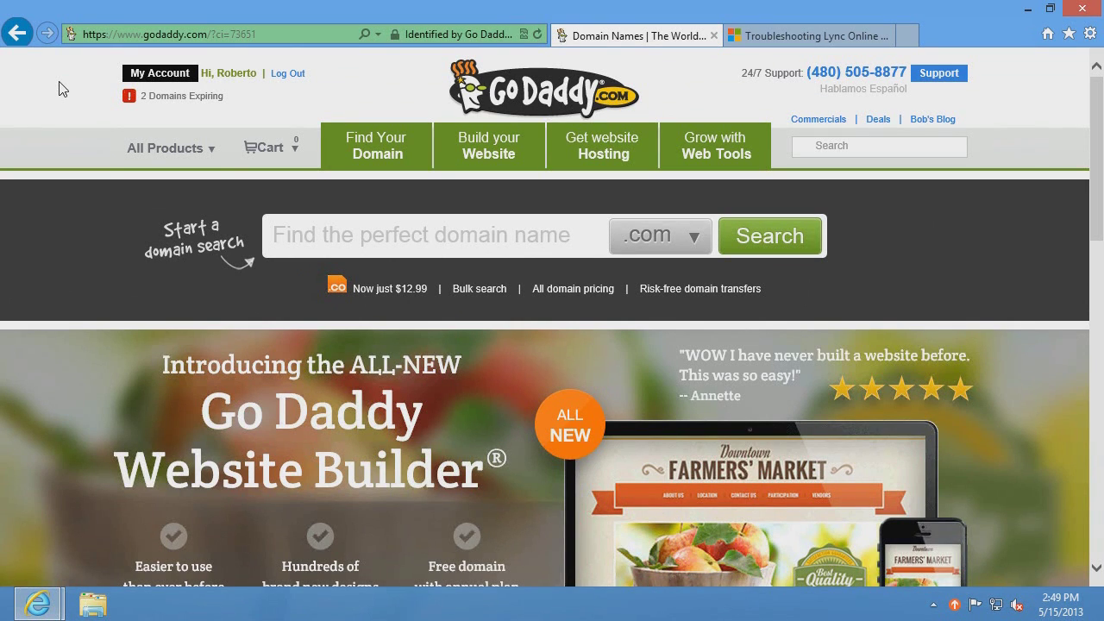
- Open the DNS Manager zone file editor for efourthcoffee.info from the GoDaddy account
left_click(134, 75)
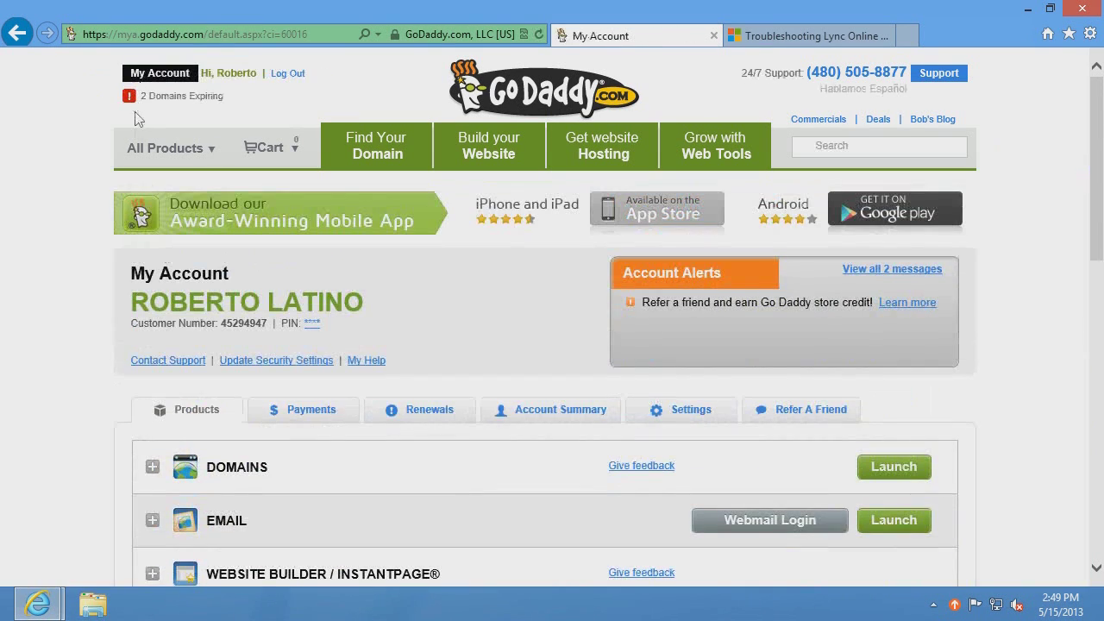
left_click(152, 467)
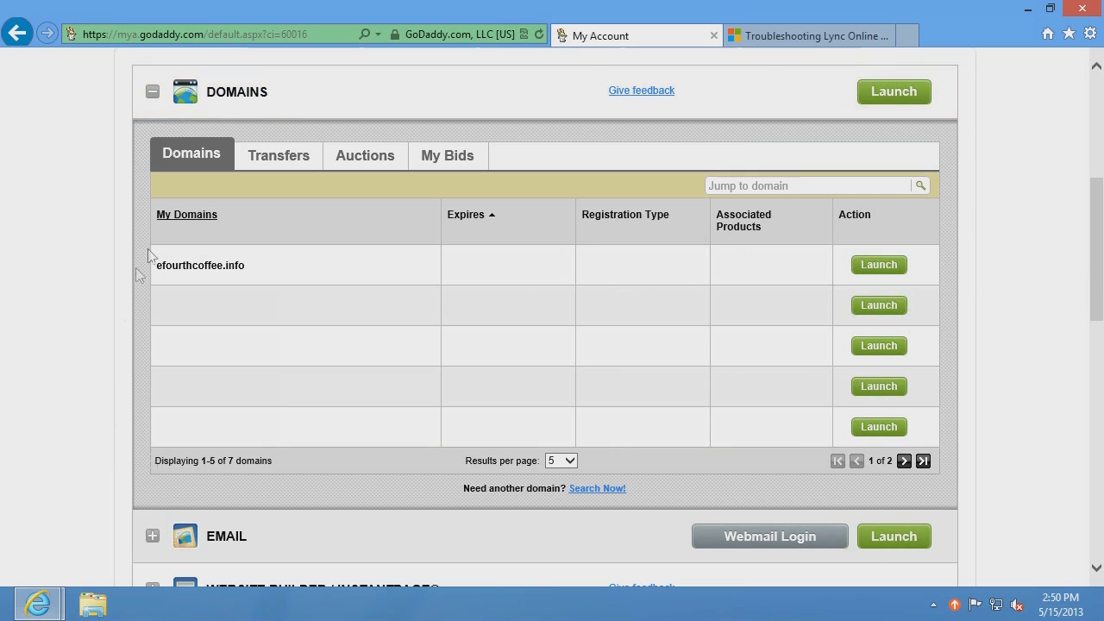
left_click(886, 271)
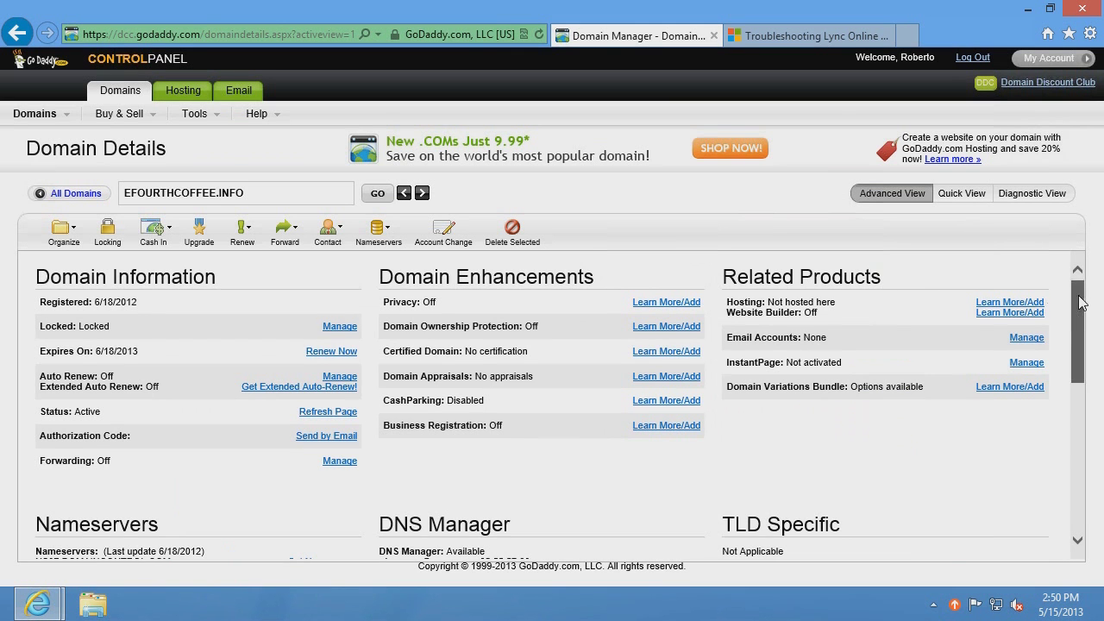
left_click_drag(1079, 293, 1079, 373)
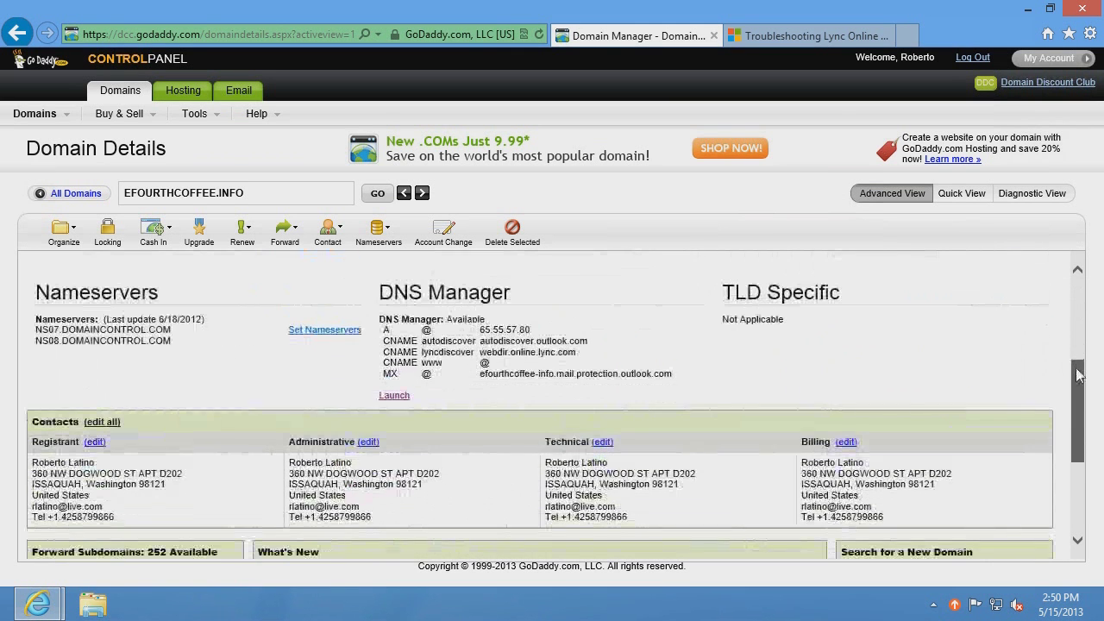
left_click(395, 395)
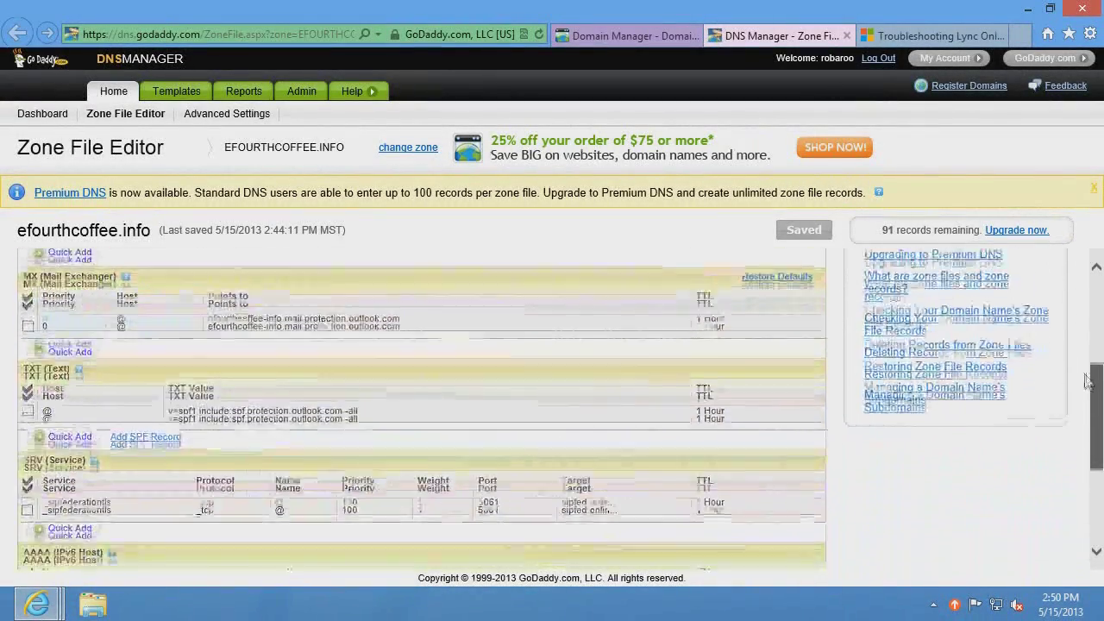
- Compare the zone's SRV records with the Lync article's required SRV and CNAME list
left_click_drag(1099, 294, 1087, 403)
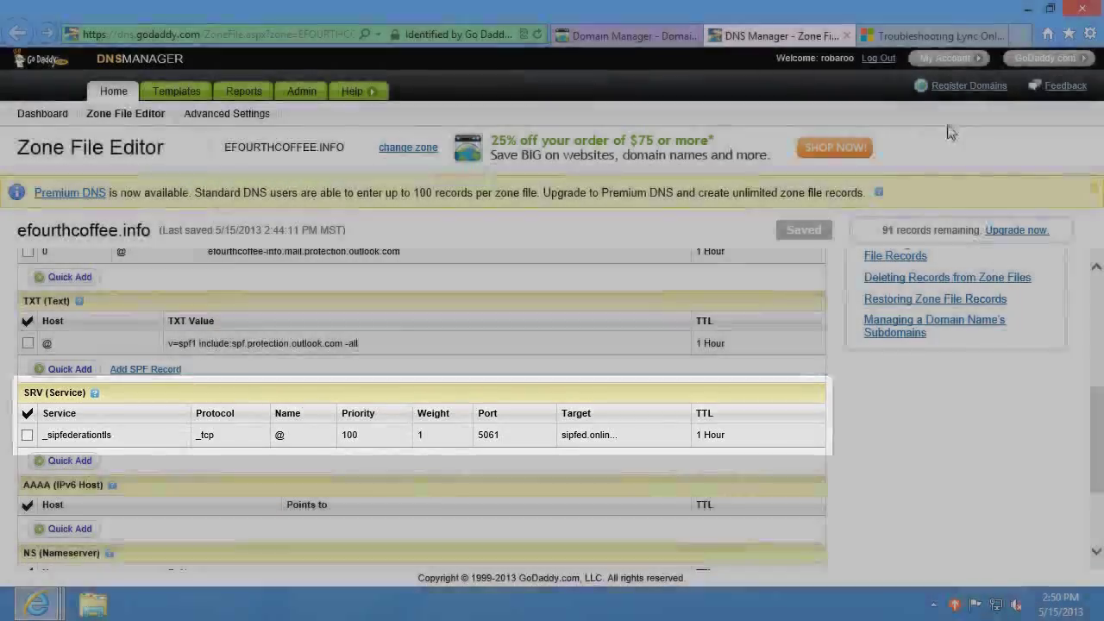
left_click(936, 35)
left_click_drag(1096, 105, 1089, 197)
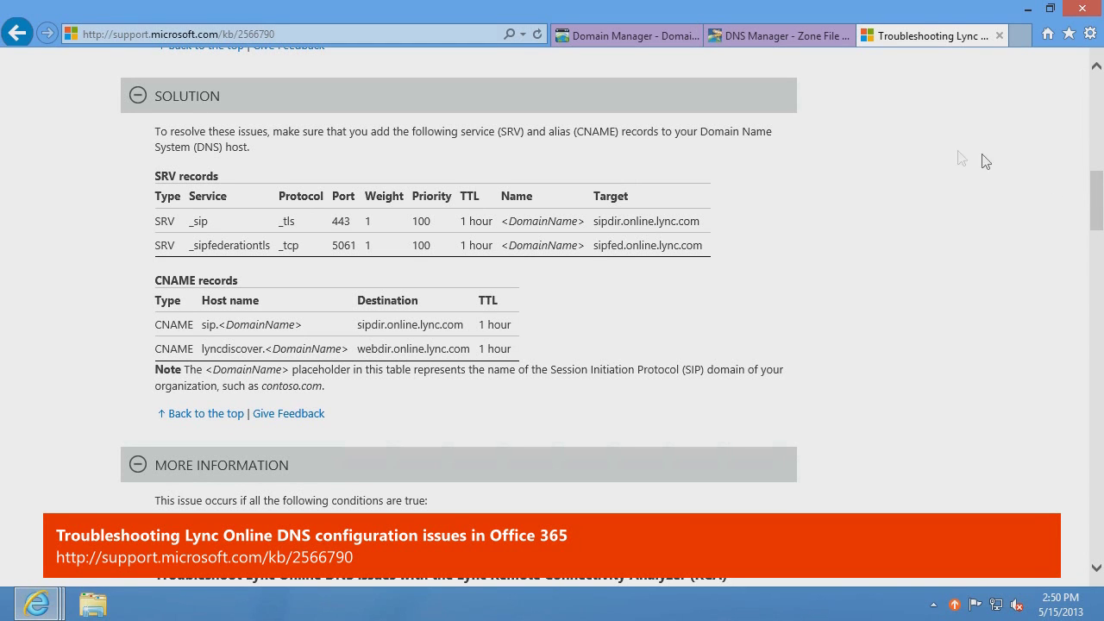
left_click(808, 43)
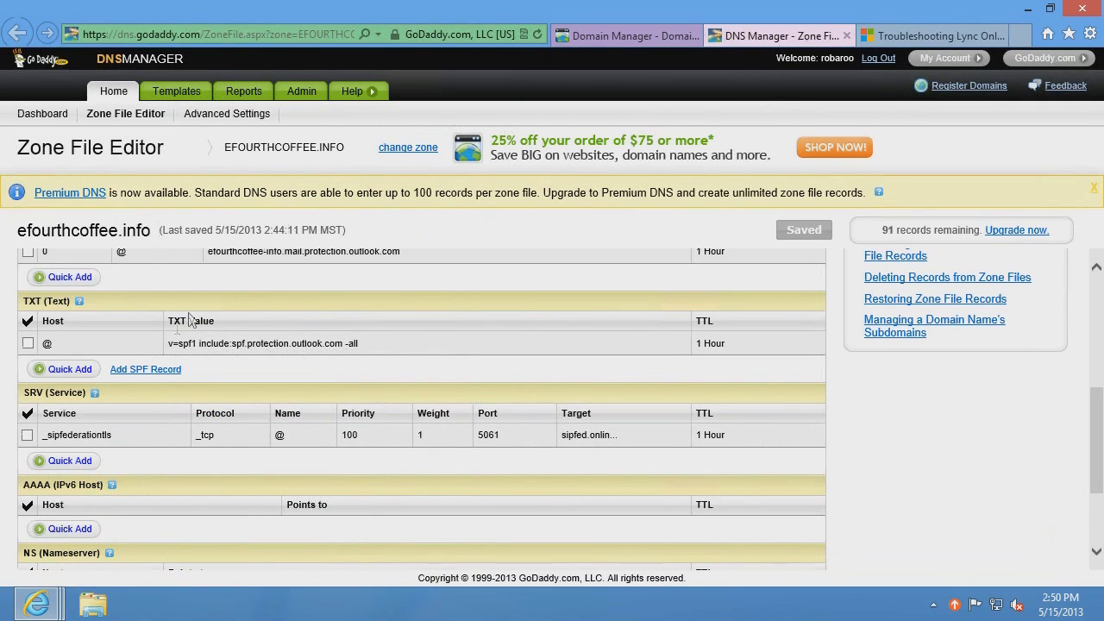
- Add an SRV record _sip/_tls for efourthcoffee.info: priority 100, weight 1, port 443, target sipdir.online.lync.com
left_click(79, 462)
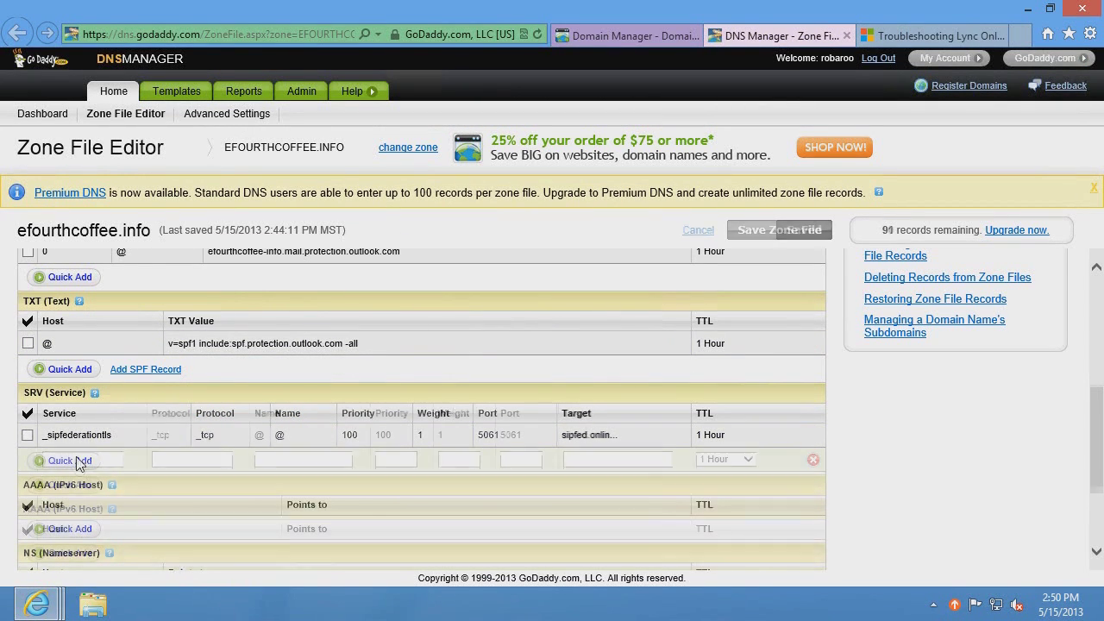
left_click(78, 458)
type("_sip")
key("Tab")
type("_")
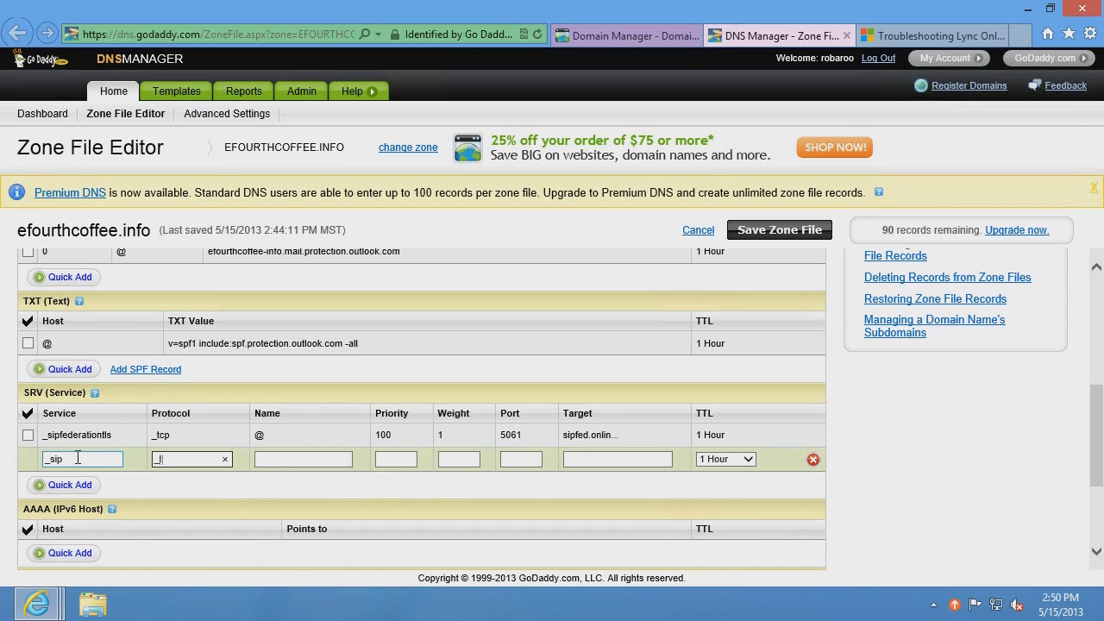
type("tls")
key("Tab")
type("efourthcoffee.info")
key("Tab")
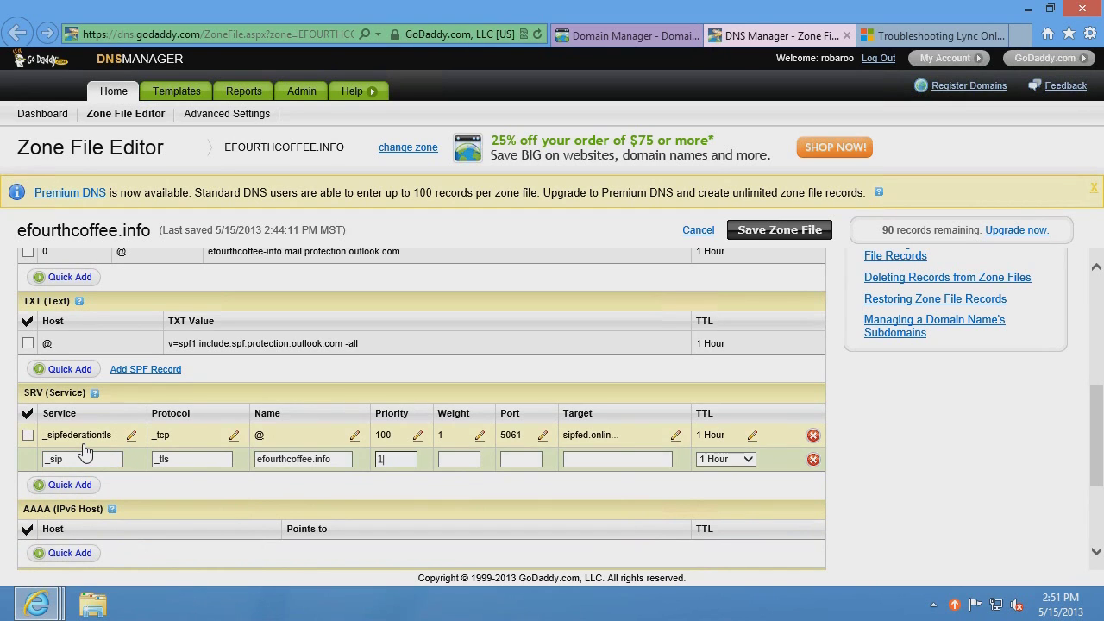
type("100\t1\t443\tsipdir.online.lync.com")
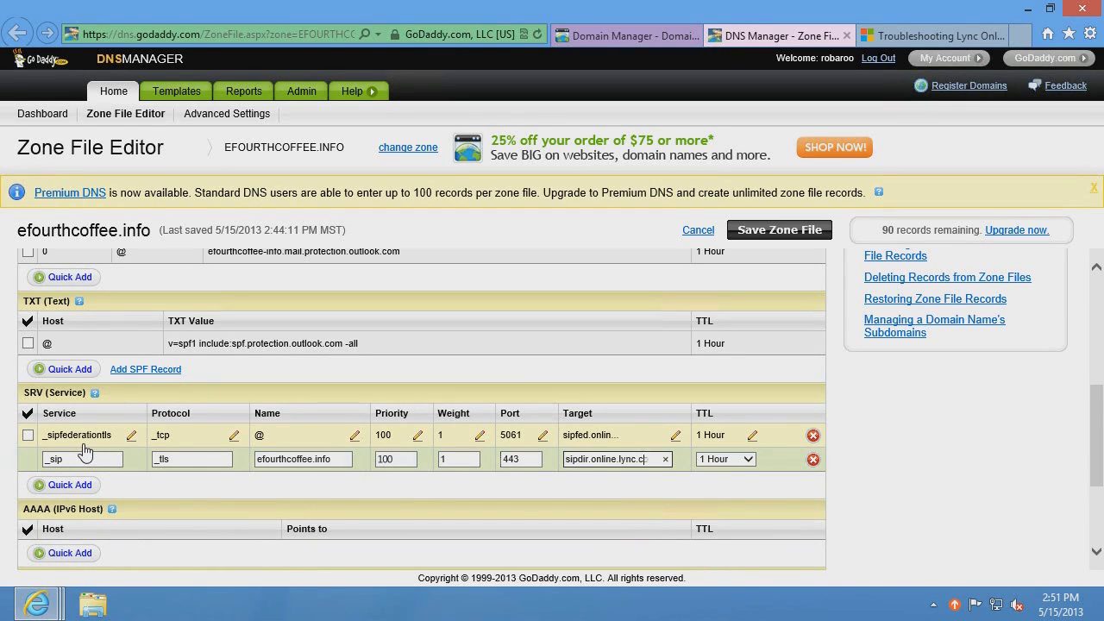
- Add a CNAME record sip.efourthcoffee.info pointing to sipdir.online.lync.com
left_click_drag(1098, 476, 1102, 391)
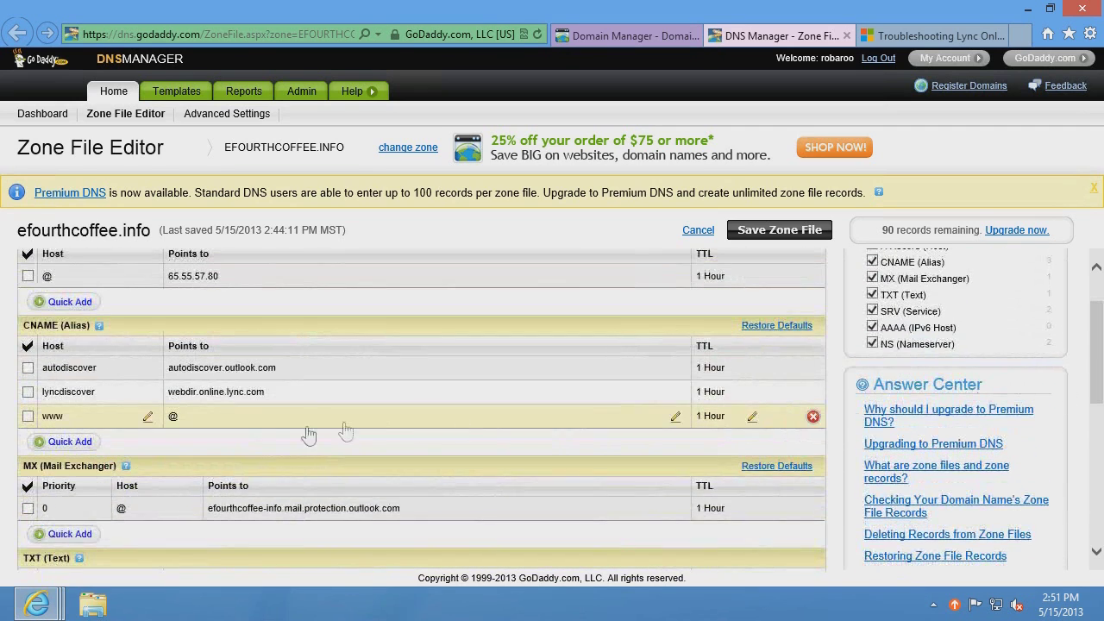
left_click(72, 442)
type("sip.efourthco")
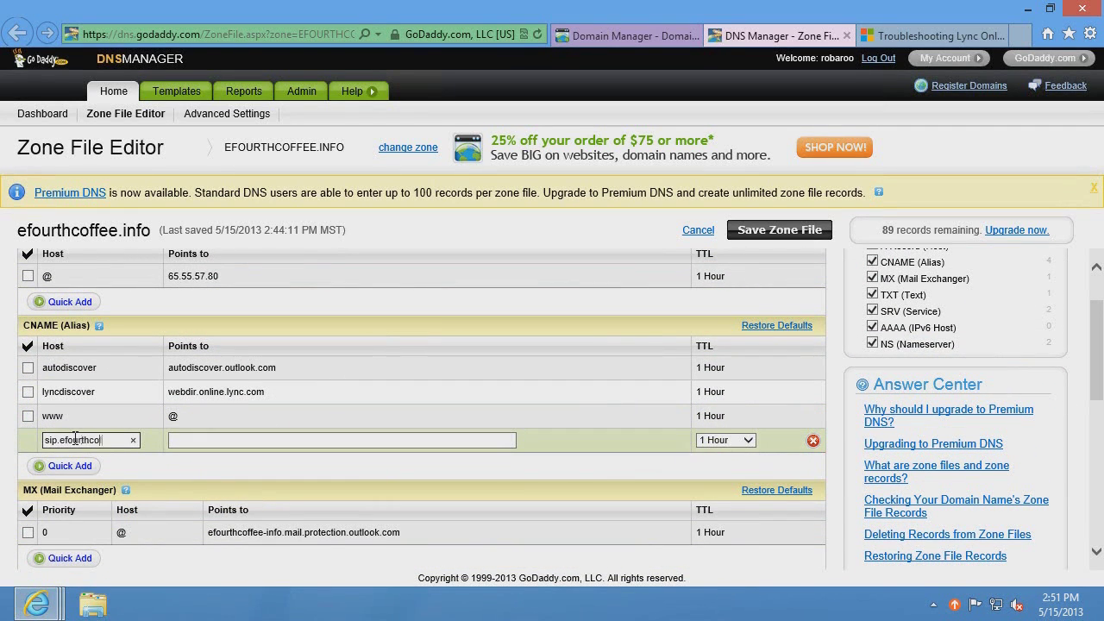
type("ffee.info")
key("Tab")
type("sipdir.online.lync.com")
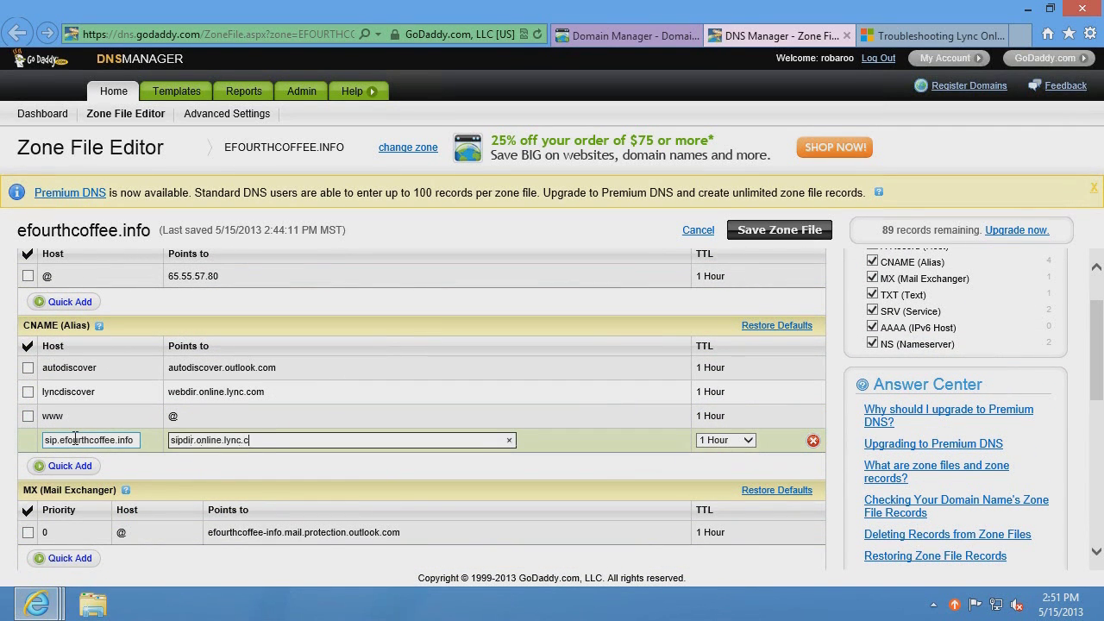
left_click(83, 392)
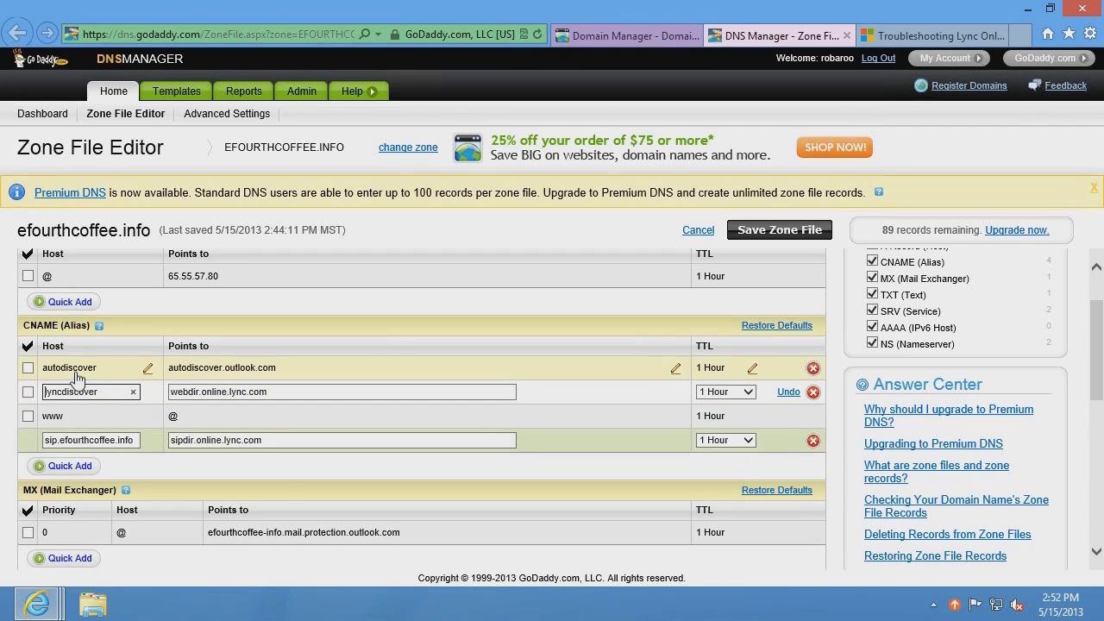
left_click(76, 369)
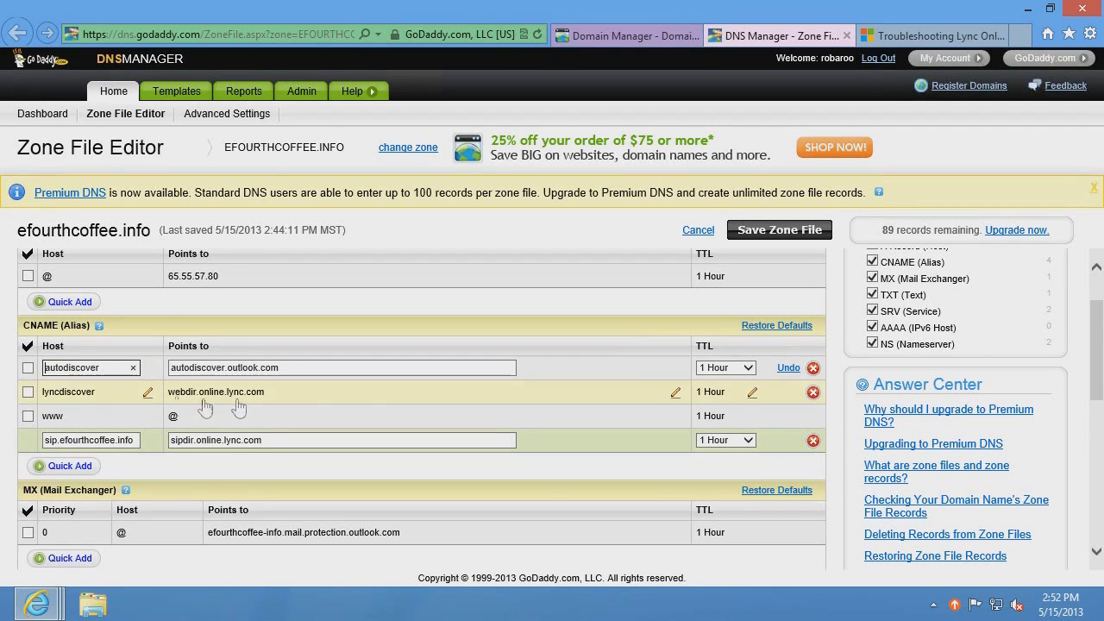
left_click(756, 235)
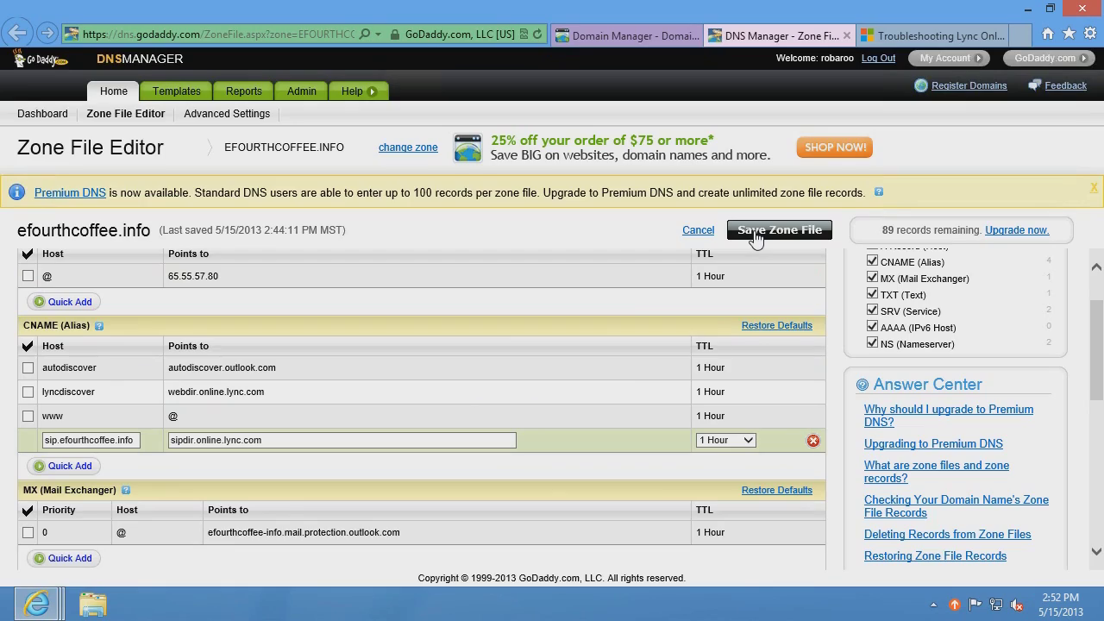
- Save the zone file, confirming the overwrite and dismissing the saved notice
left_click(756, 235)
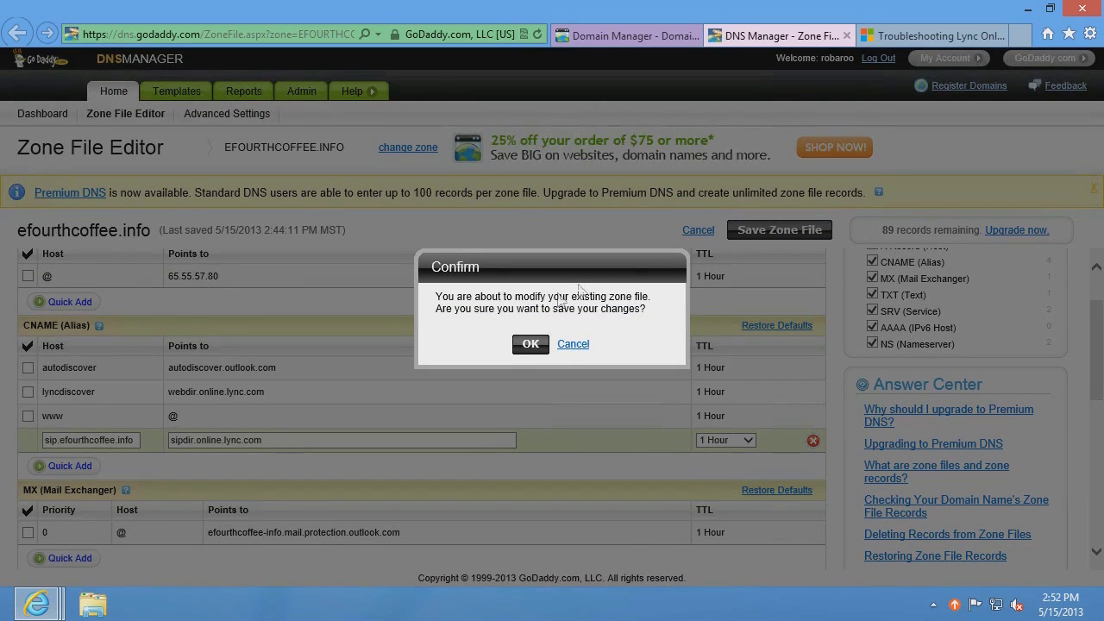
left_click(522, 344)
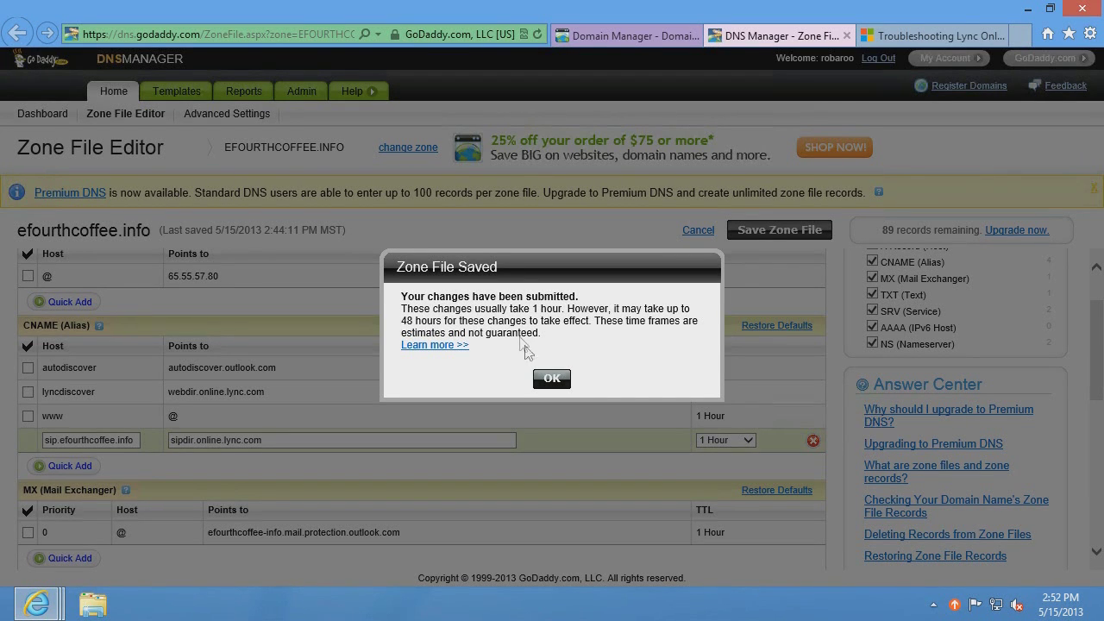
left_click(550, 380)
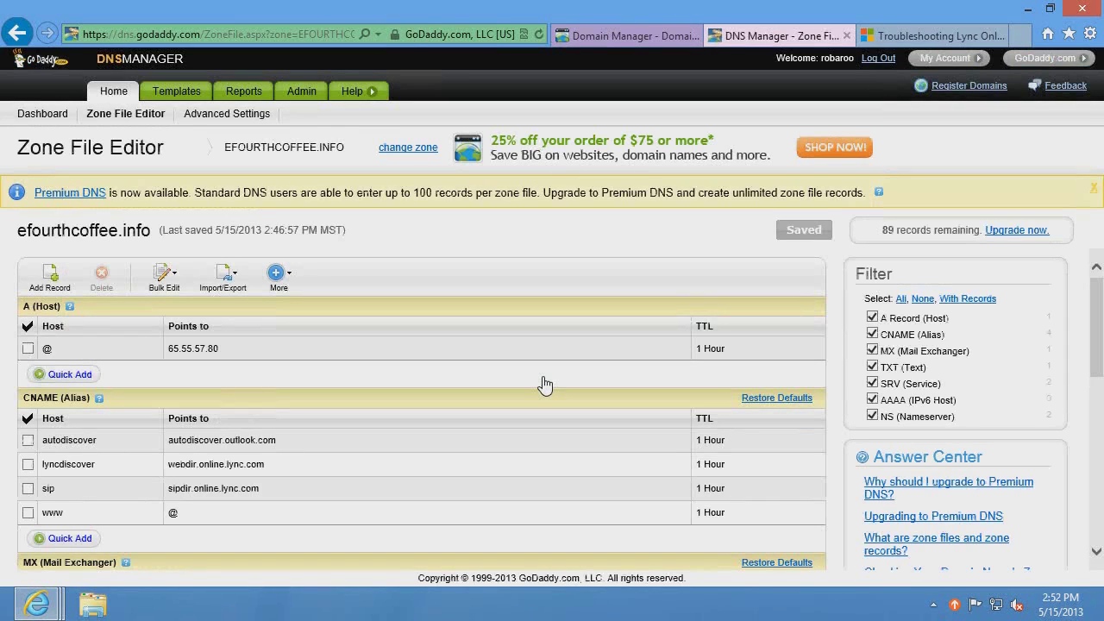
left_click(934, 604)
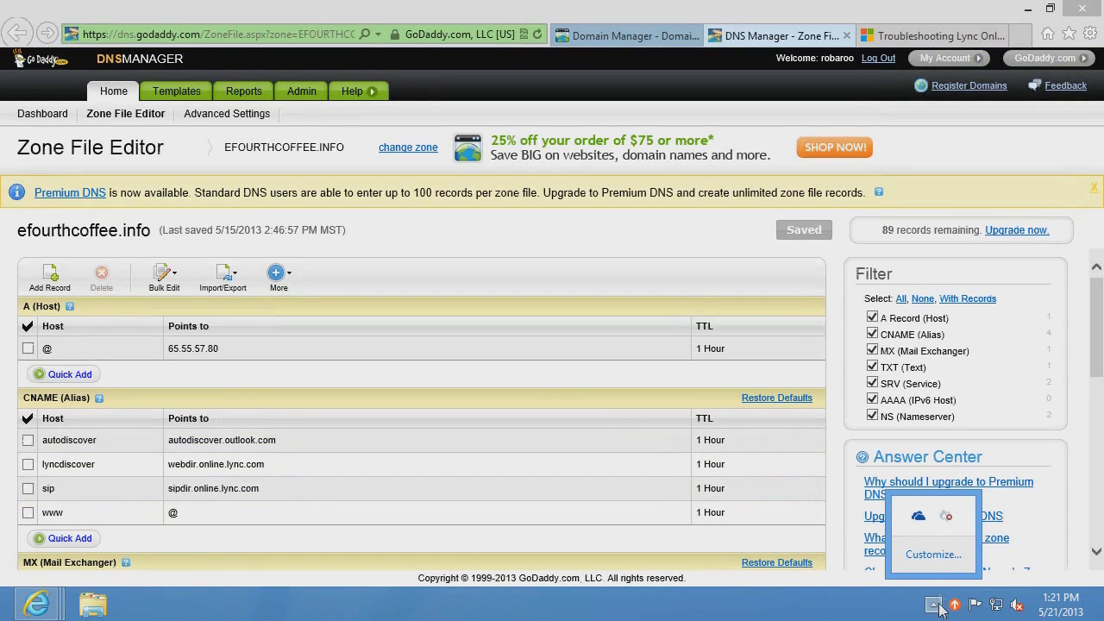
- Launch Lync from the system tray and sign in
left_click(948, 519)
left_click(210, 321)
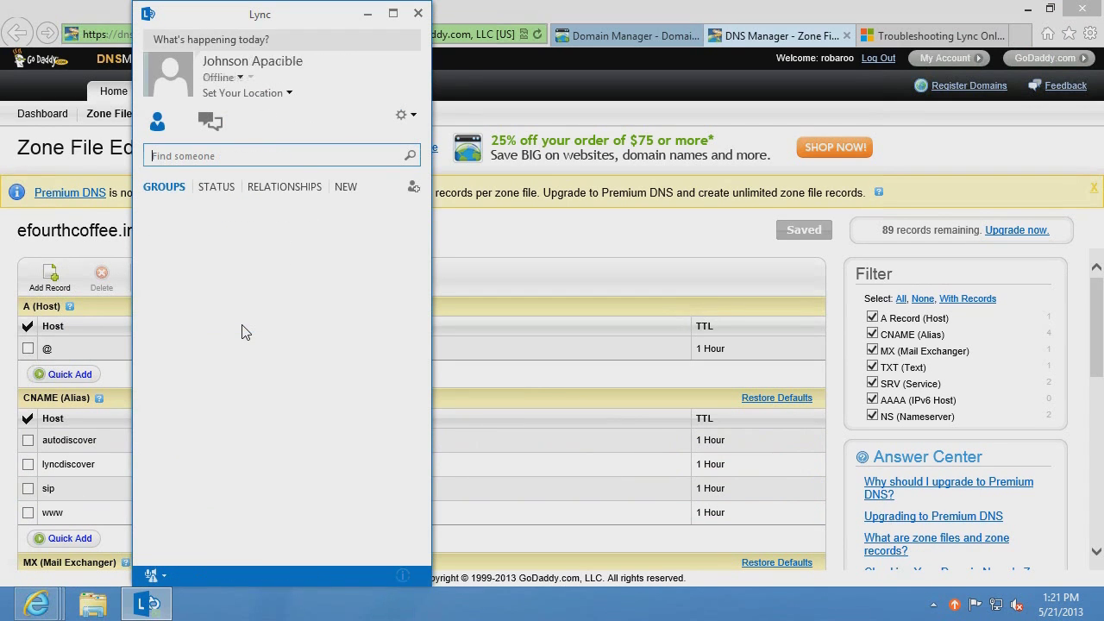